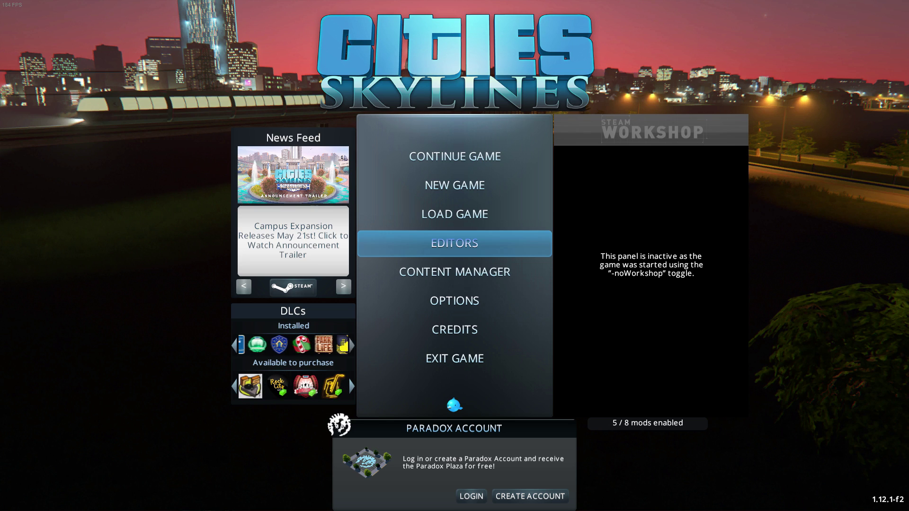
Step: Start a new asset in the Asset Editor and choose Road as the asset type
left_click(514, 251)
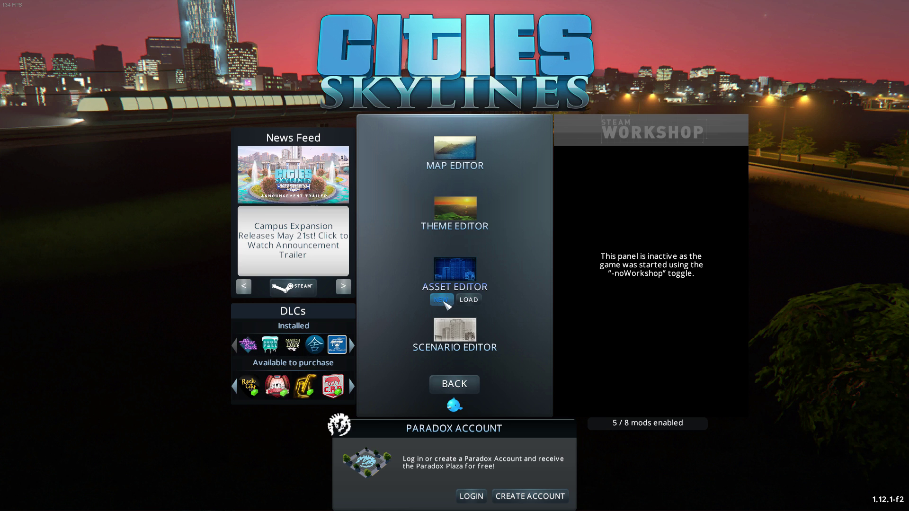
left_click(441, 300)
left_click(513, 357)
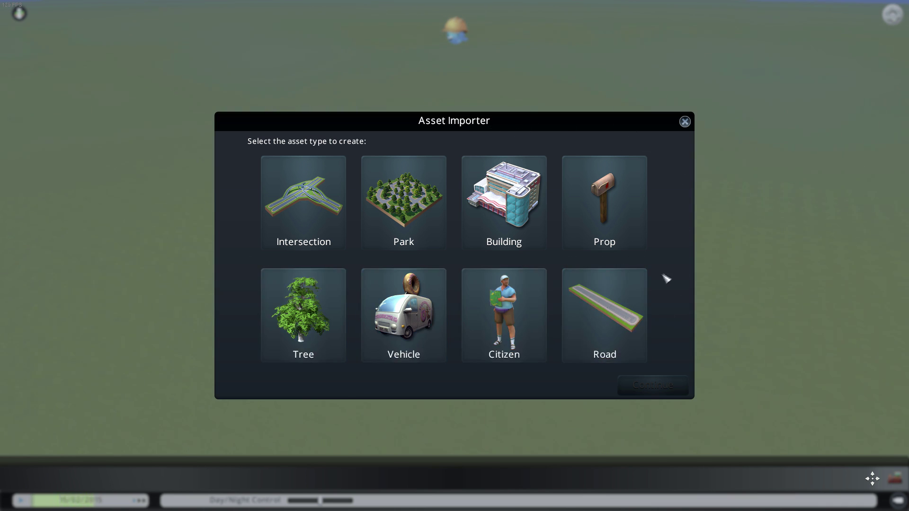
left_click(604, 327)
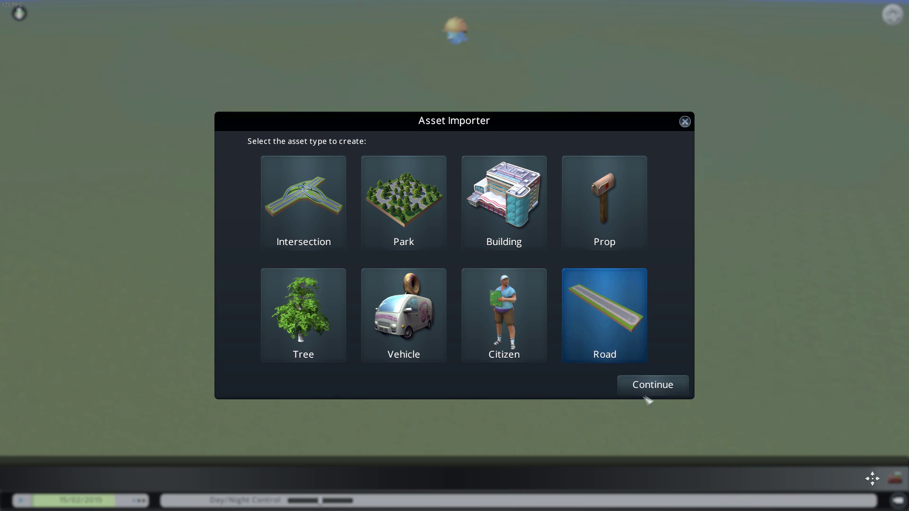
left_click(646, 394)
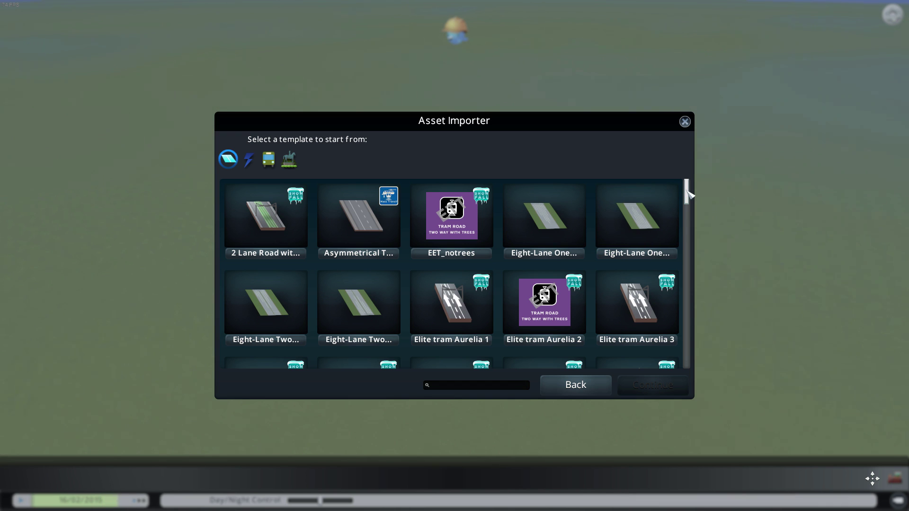
Step: Start the road from the Four-Lane Road with Decorative Grass template
left_click_drag(689, 195, 681, 239)
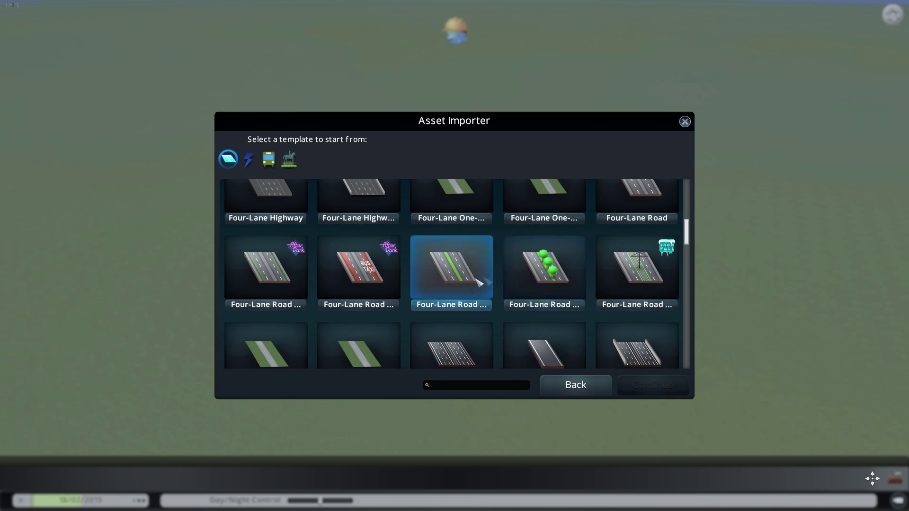
left_click(463, 280)
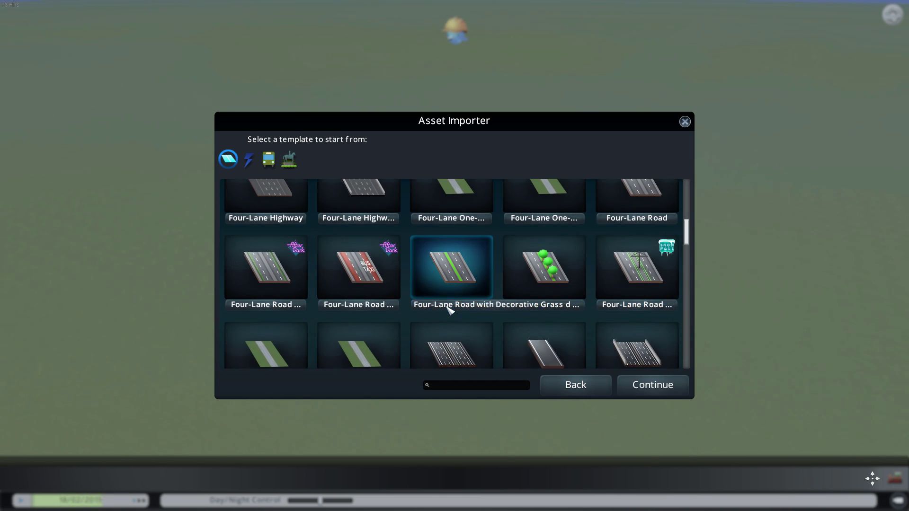
left_click(653, 387)
Step: Draw a straight two-segment stretch of the standard four-lane road with decorative grass on the grid
middle_click_drag(507, 203, 433, 206)
middle_click_drag(462, 239, 468, 259)
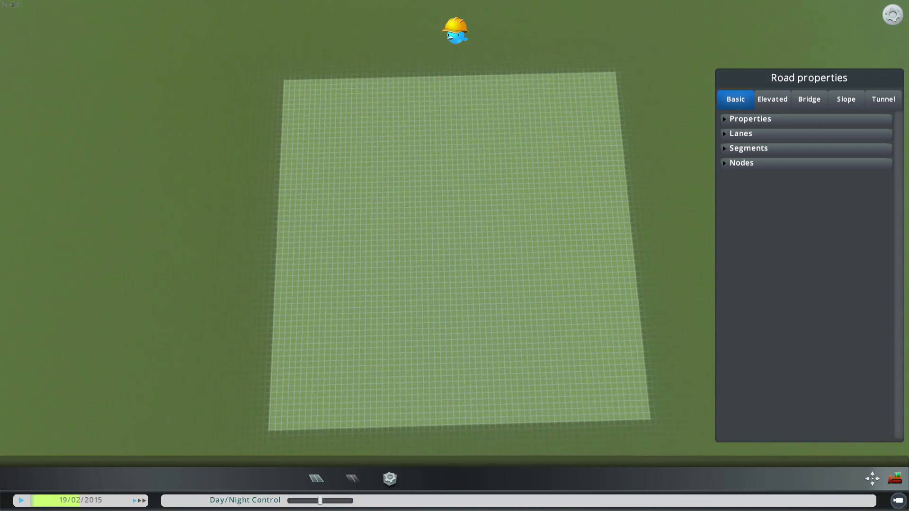
scroll(461, 229, "up", 5)
left_click(351, 476)
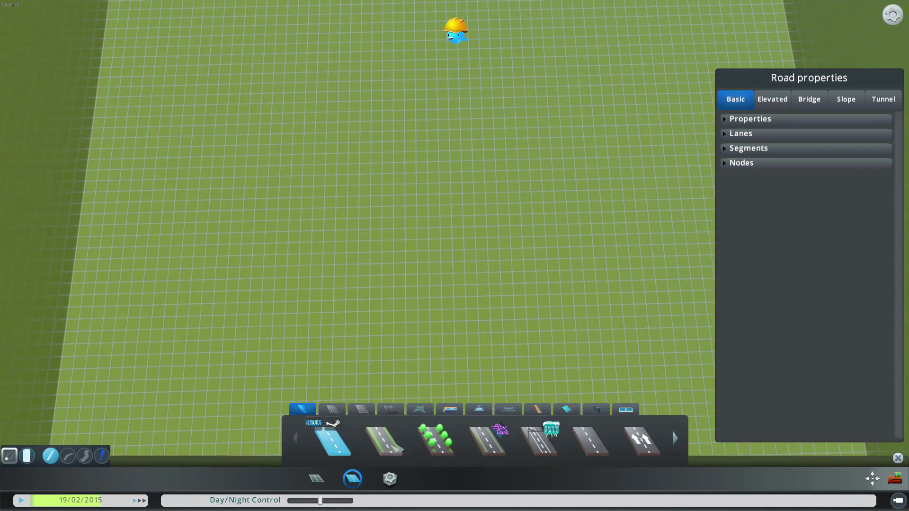
left_click(332, 409)
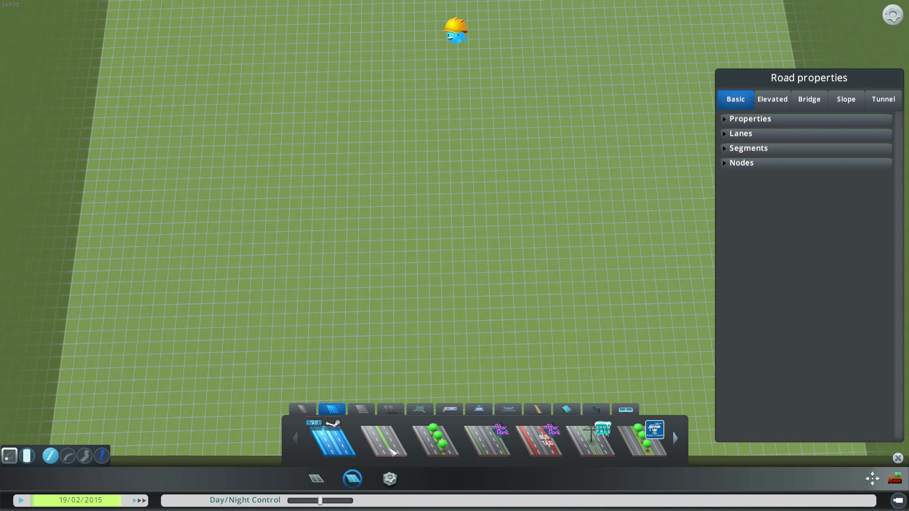
left_click(383, 440)
key("s")
left_click(292, 105)
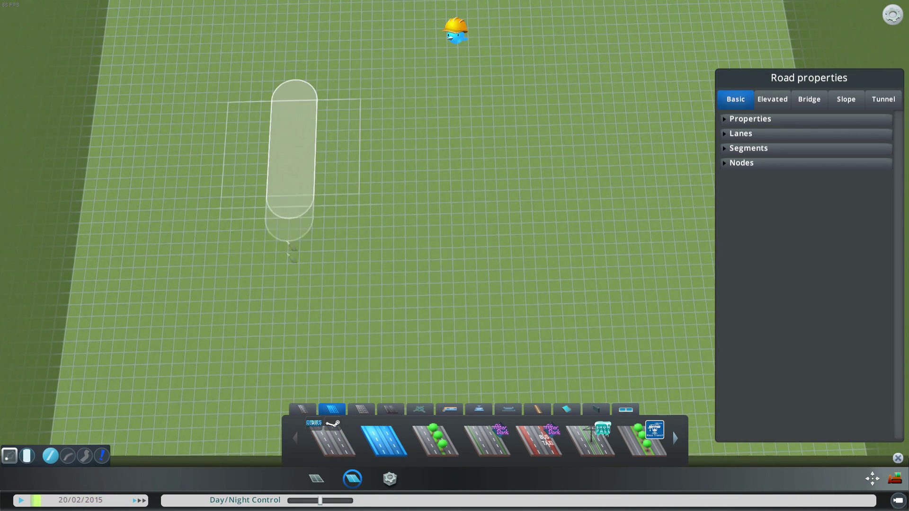
left_click(286, 328)
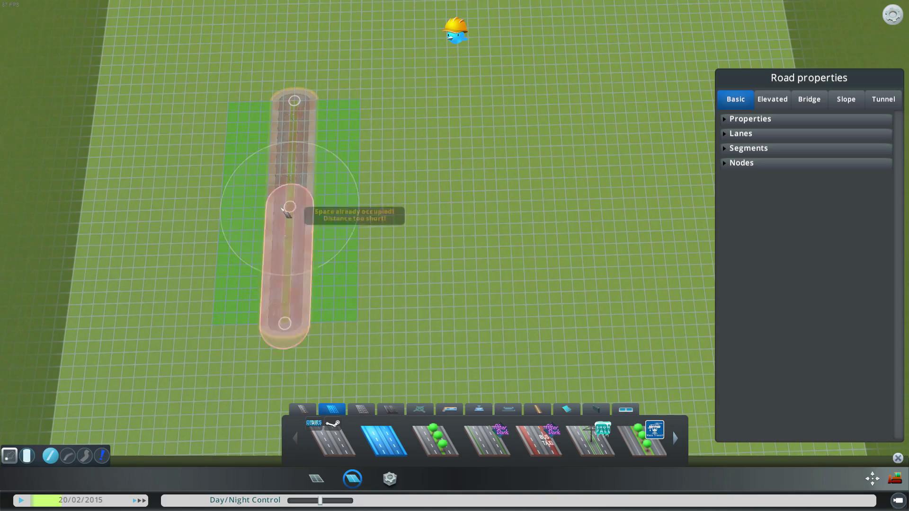
Step: Branch a perpendicular segment off each side of the standard road's midpoint to form a four-way intersection, and inspect it up close
right_click(291, 204)
left_click(290, 204)
left_click(406, 211)
right_click(290, 204)
left_click(290, 204)
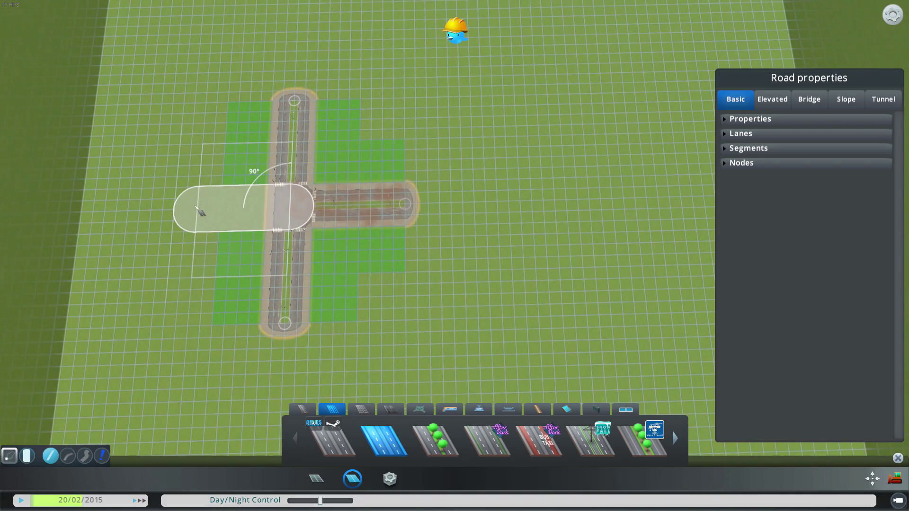
right_click(175, 205)
key("a")
key("Escape")
middle_click_drag(414, 205, 456, 258)
scroll(457, 258, "up", 4)
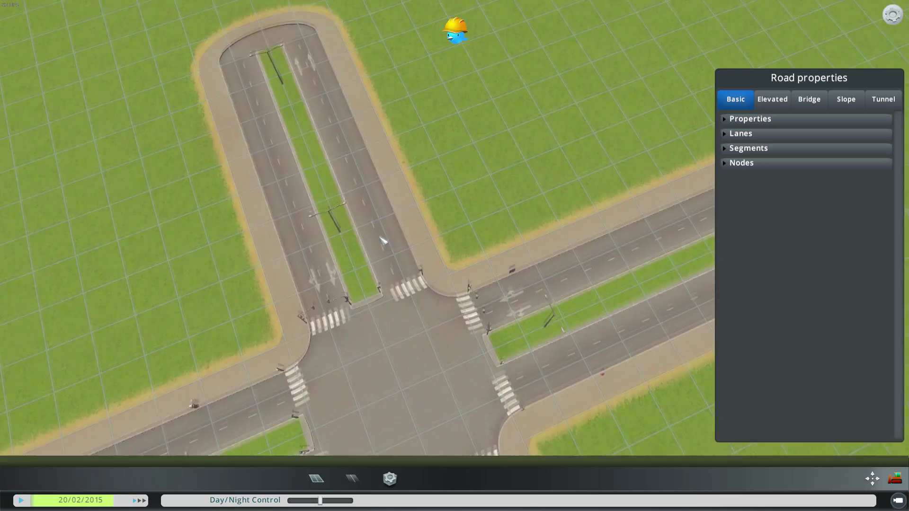
middle_click_drag(383, 241, 363, 166)
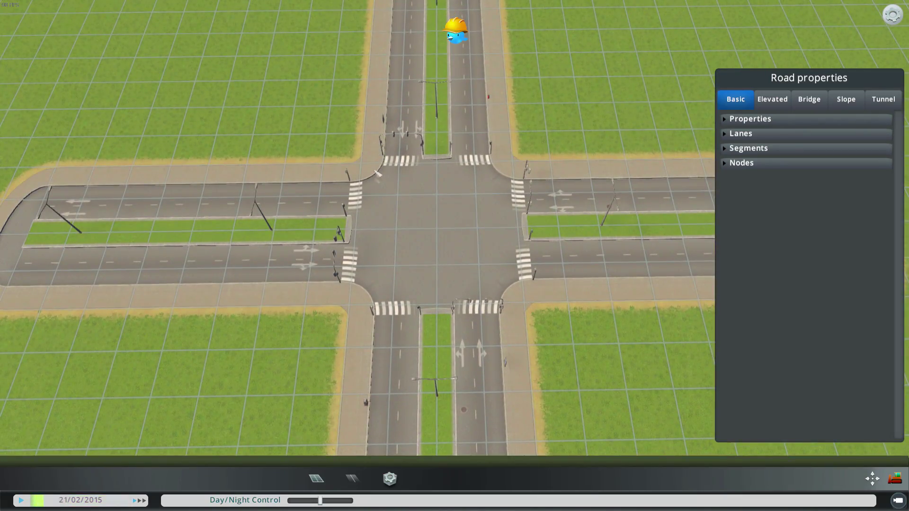
middle_click_drag(414, 222, 386, 221)
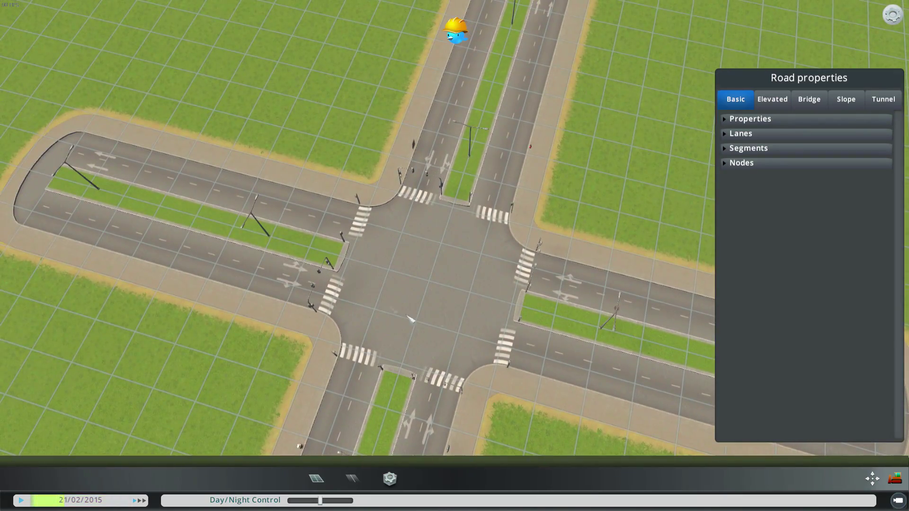
Step: Draw a straight two-segment stretch of the edited road beside the first intersection
scroll(410, 319, "down", 10)
left_click(316, 478)
scroll(445, 242, "up", 2)
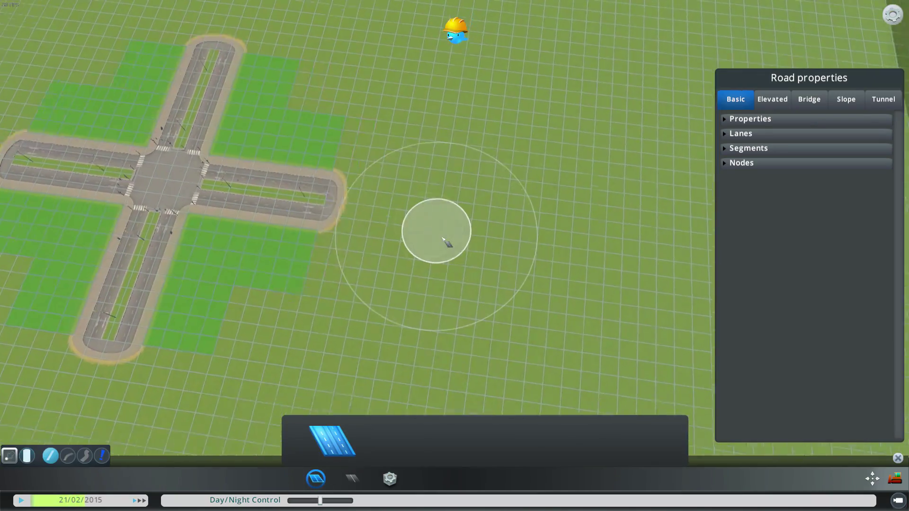
middle_click_drag(443, 239, 454, 258)
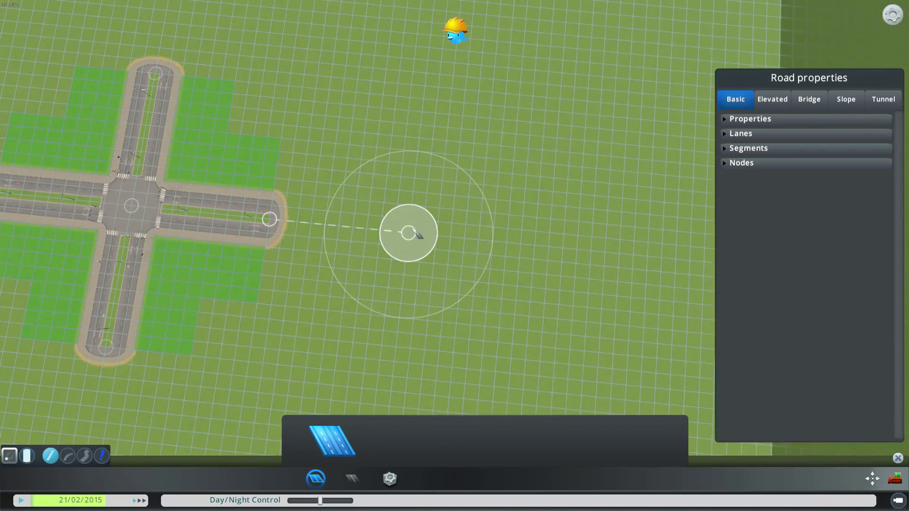
key("d")
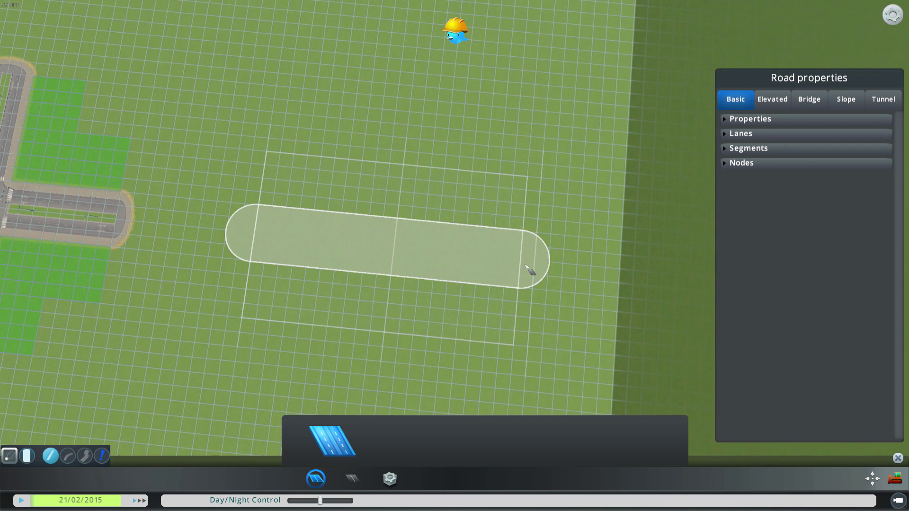
left_click(525, 266)
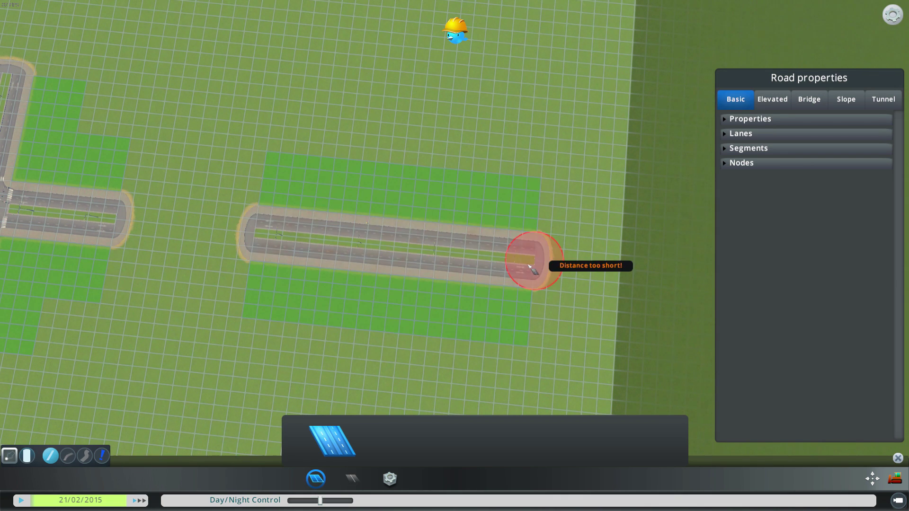
Step: Branch a perpendicular segment off each side of the edited road's midpoint to form a second four-way intersection
right_click(395, 245)
left_click(395, 246)
key("w")
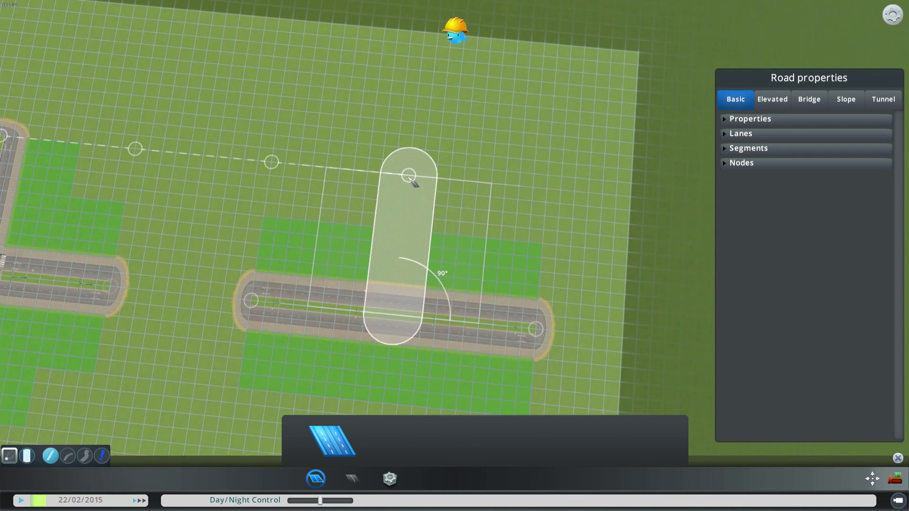
left_click(411, 178)
right_click(406, 187)
key("s")
left_click(397, 185)
left_click(386, 237)
middle_click_drag(385, 238, 444, 276)
key("w")
key("Escape")
key("e")
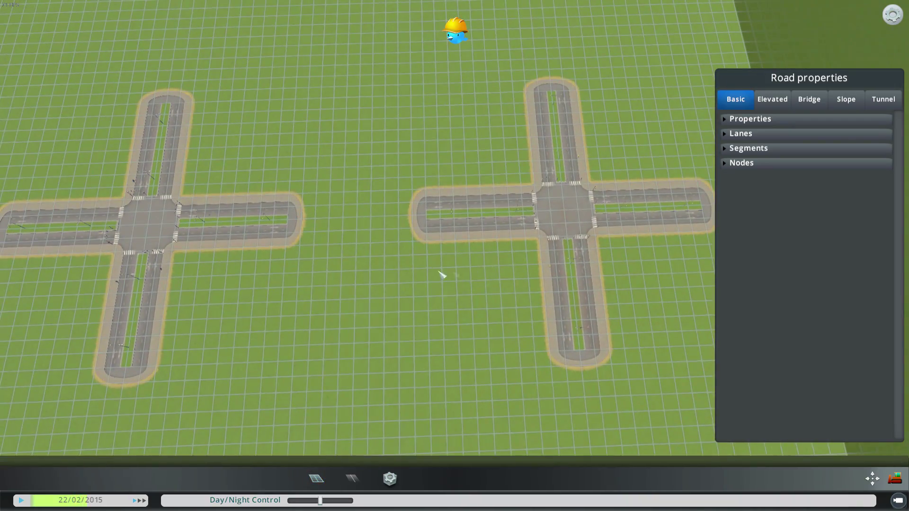
Step: Review the basic road's properties and set Min Corner Offset to 20
middle_click_drag(520, 251, 429, 267)
scroll(428, 267, "down", 2)
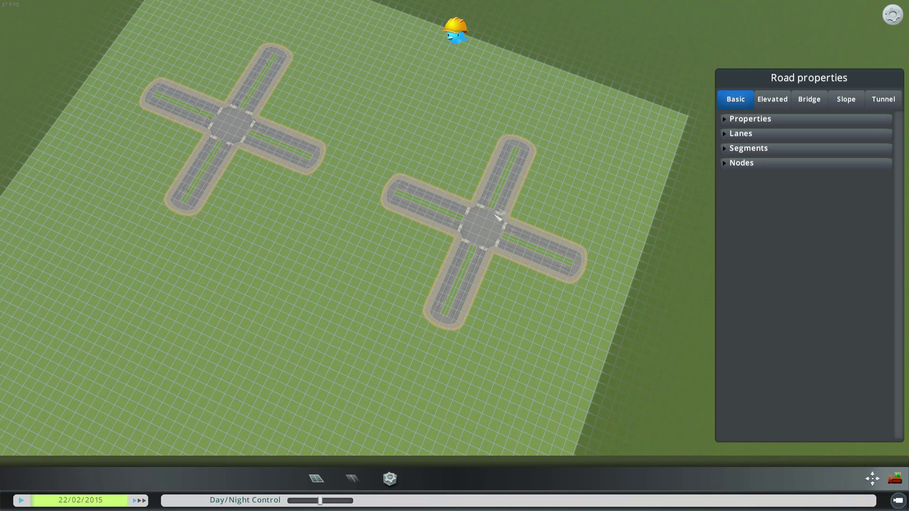
key("w")
scroll(469, 251, "up", 3)
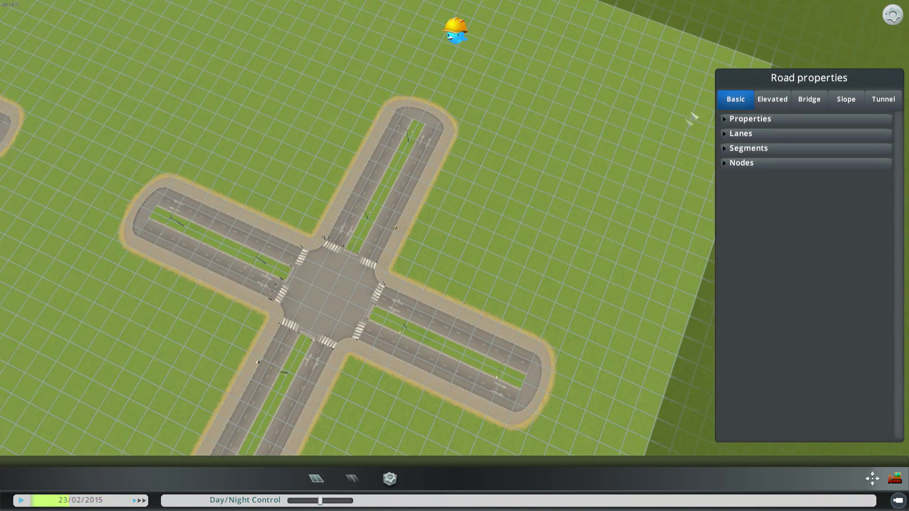
left_click(787, 124)
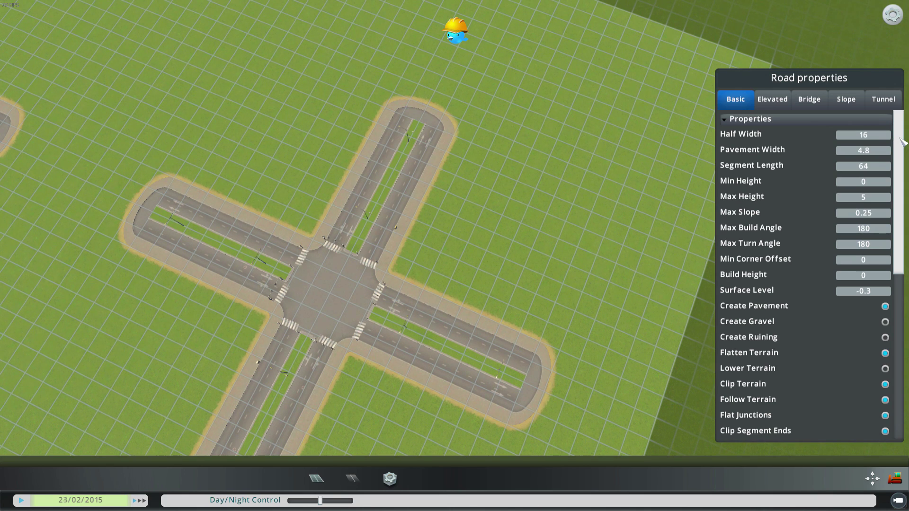
scroll(895, 156, "down", 6)
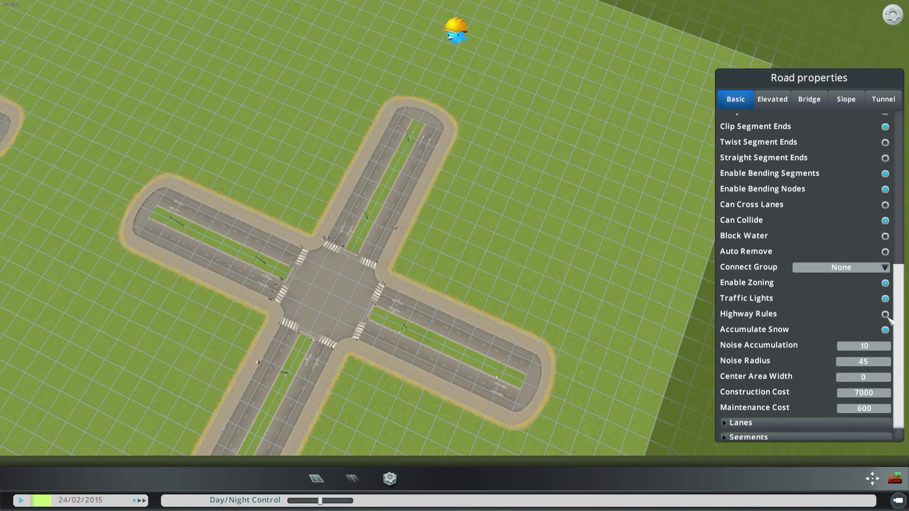
left_click_drag(901, 298, 887, 136)
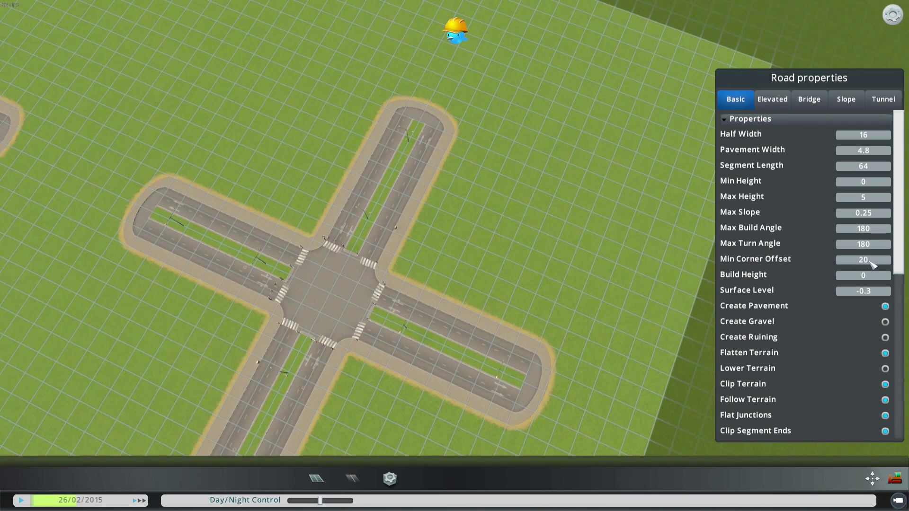
key("Return")
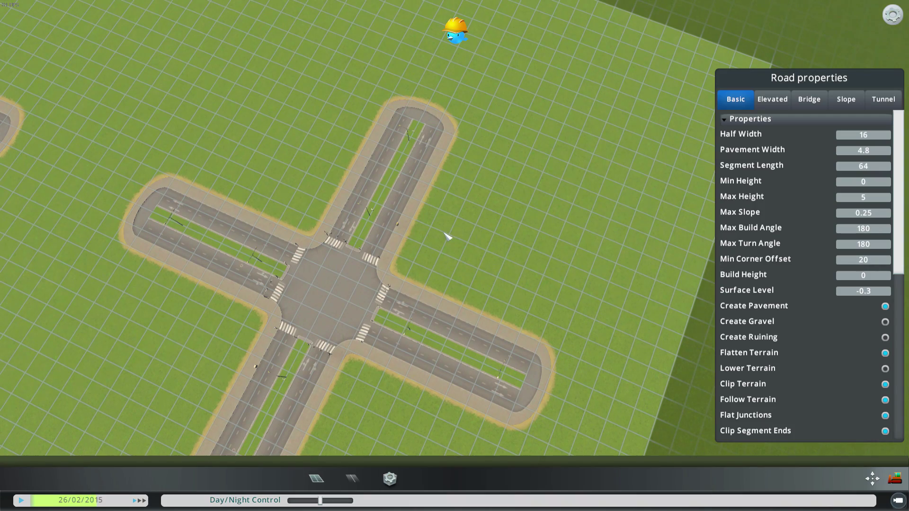
Step: Examine the corners, crosswalks and medians at the edited road's intersection from several angles
scroll(448, 236, "up", 5)
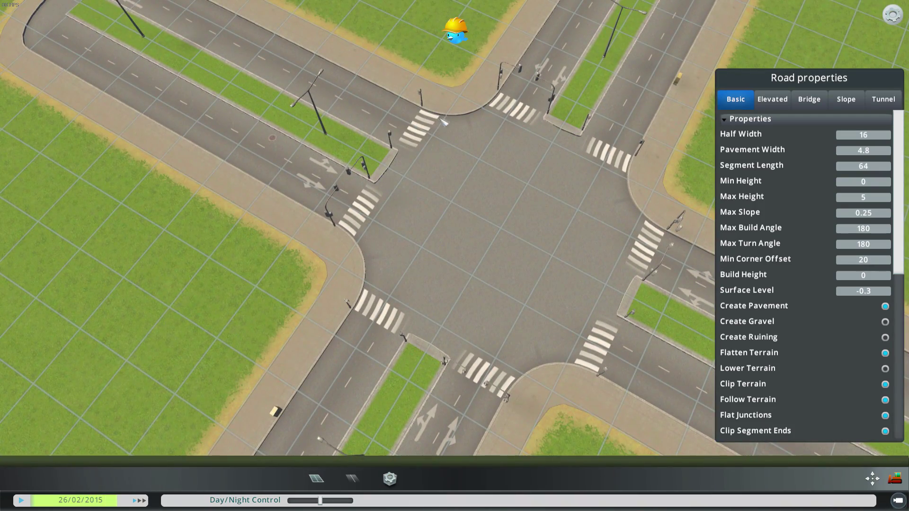
middle_click_drag(406, 120, 419, 178)
key("w")
key("a")
scroll(408, 200, "up", 2)
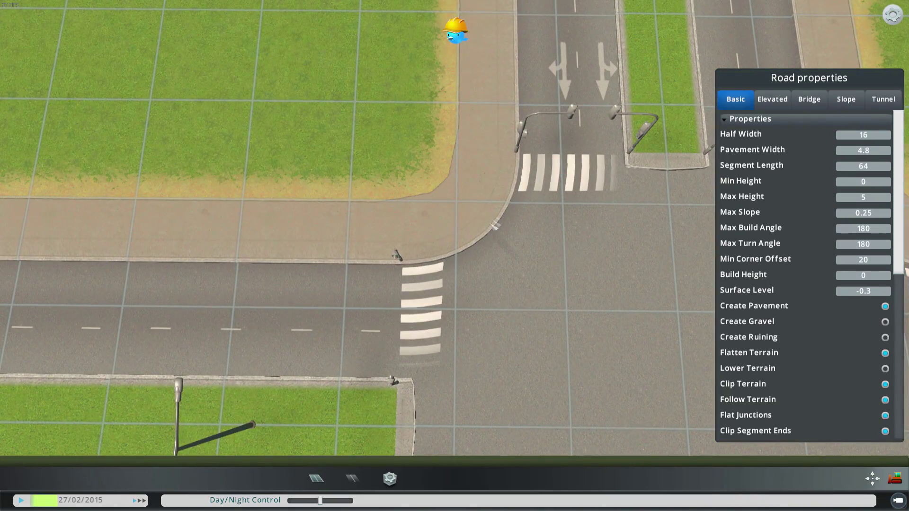
scroll(417, 253, "down", 3)
key("s")
key("d")
middle_click_drag(428, 246, 402, 236)
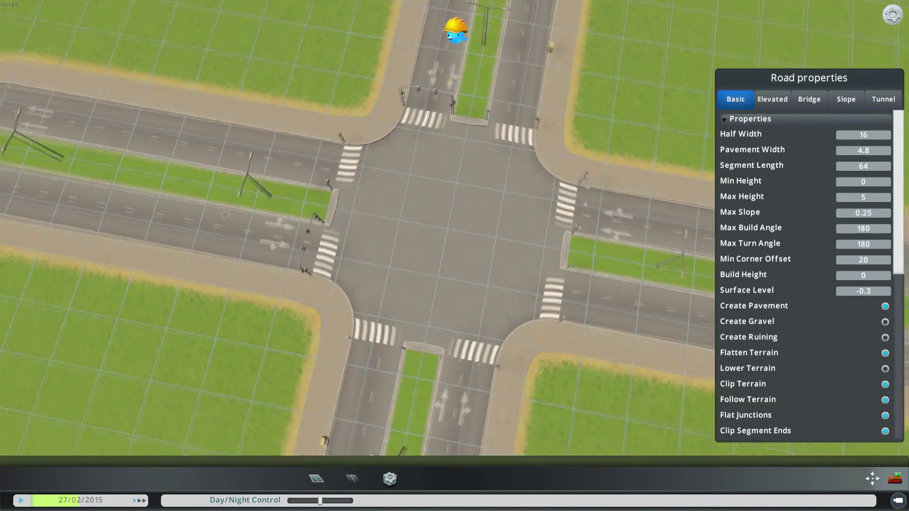
scroll(401, 236, "down", 2)
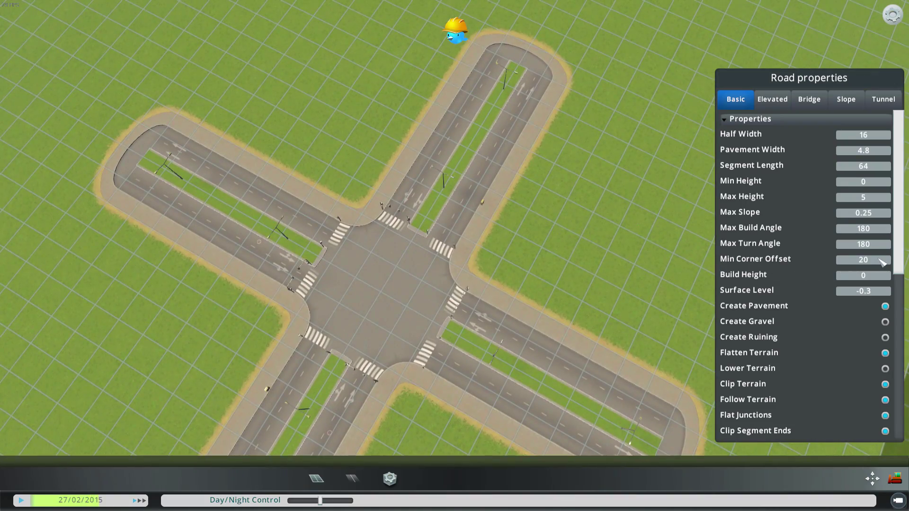
Step: Set Min Corner Offset to 30 and check the corners of the edited road's intersection
left_click_drag(883, 262, 867, 264)
scroll(404, 266, "down", 3)
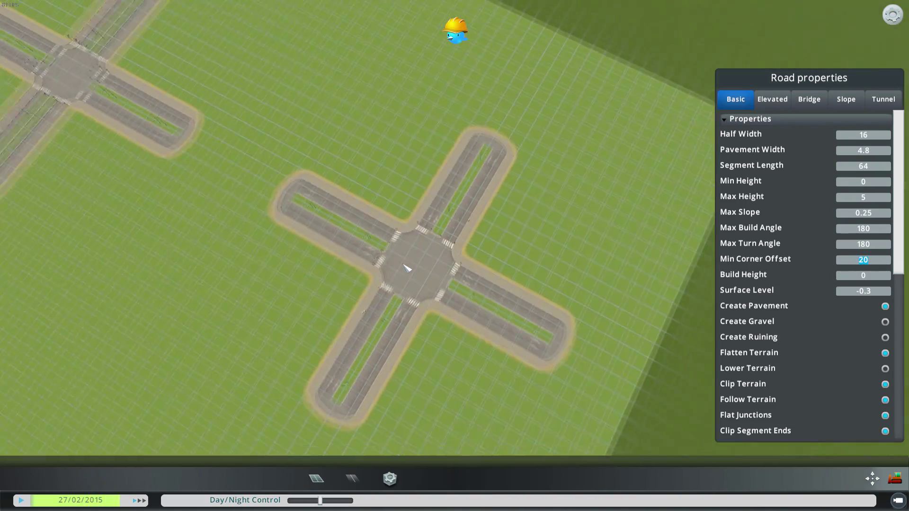
scroll(404, 266, "up", 2)
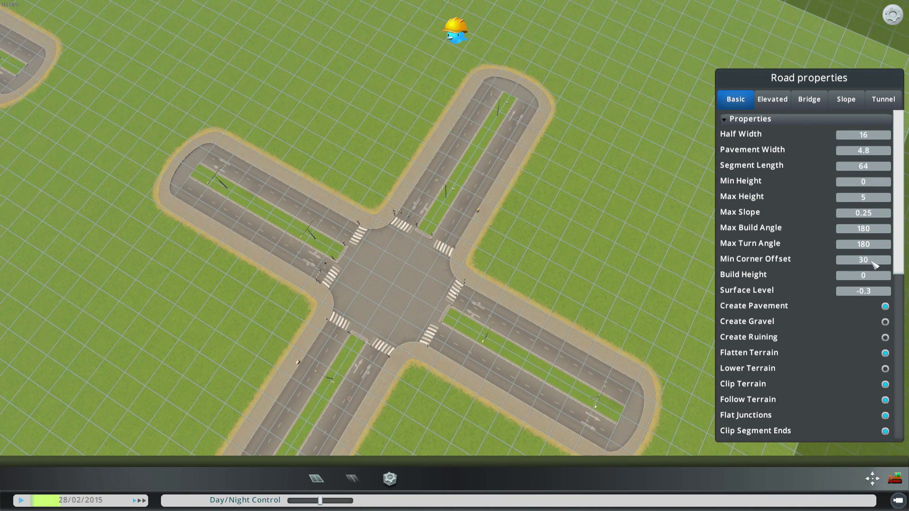
key("Return")
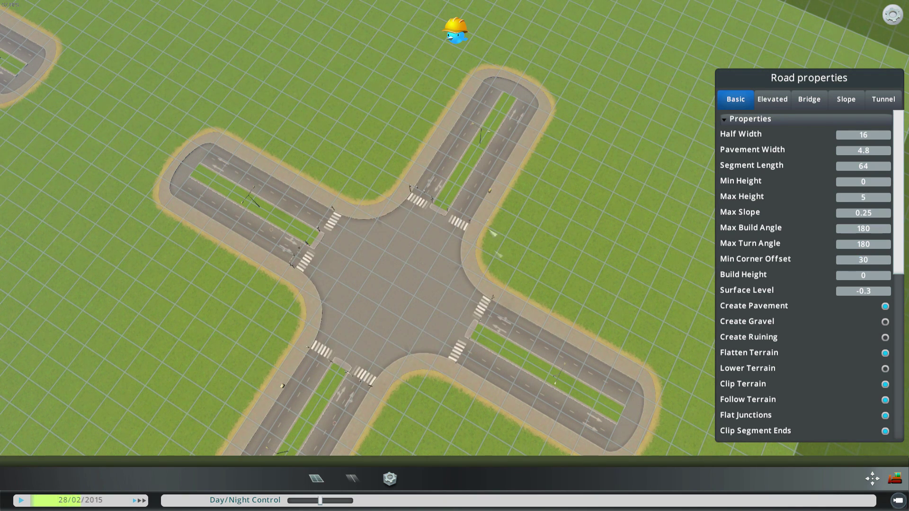
middle_click_drag(415, 284, 477, 276)
scroll(477, 276, "up", 3)
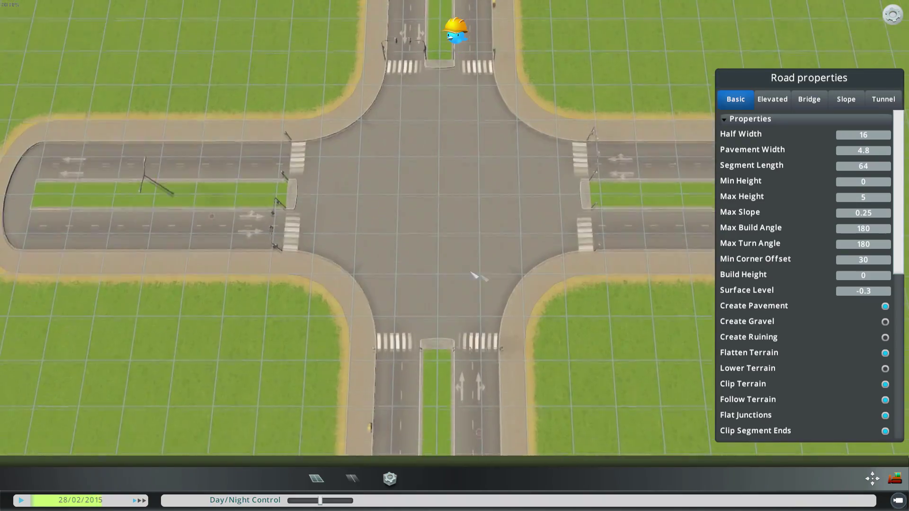
Step: Examine the edited road's intersection from several angles and distances, comparing its corners and crosswalks with the neighbouring intersection
middle_click_drag(383, 249, 377, 289)
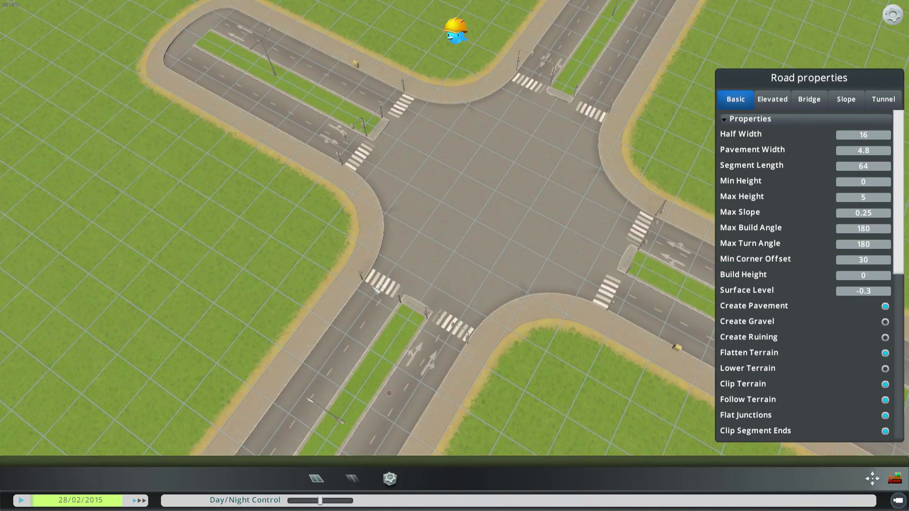
middle_click_drag(440, 256, 445, 231)
scroll(445, 231, "down", 3)
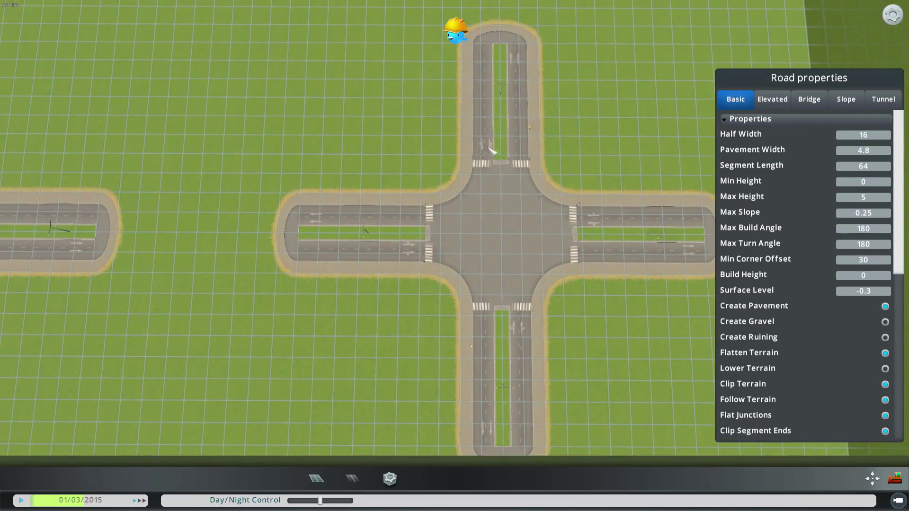
middle_click_drag(535, 243, 402, 203)
key("a")
middle_click_drag(399, 269, 459, 257)
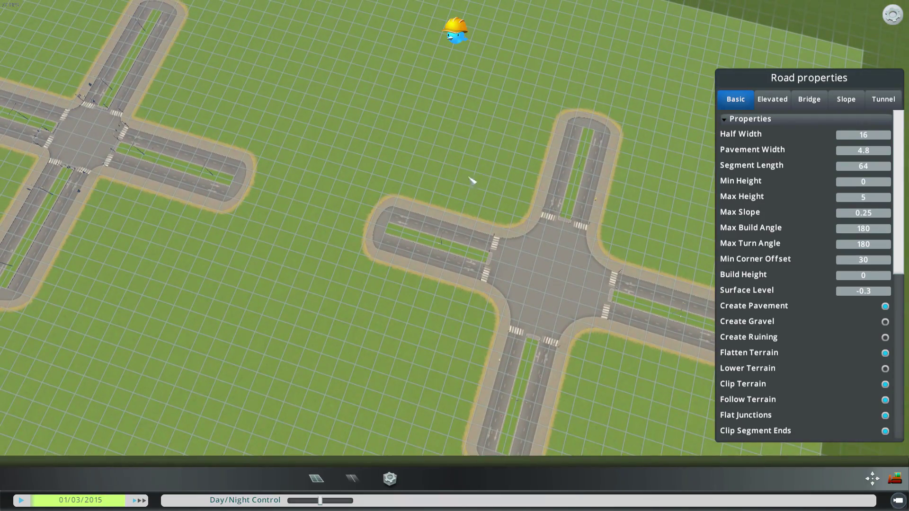
middle_click_drag(482, 170, 422, 235)
scroll(506, 294, "down", 3)
key("a")
key("d")
scroll(422, 235, "up", 3)
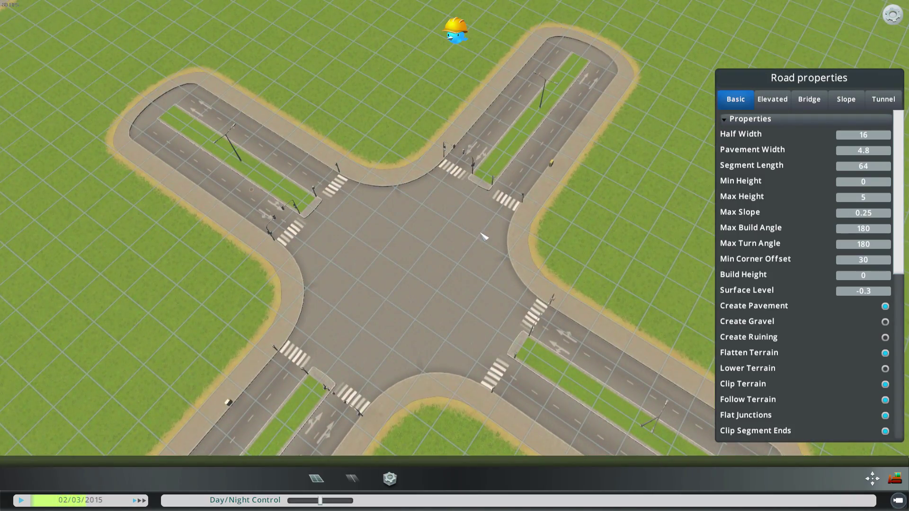
middle_click_drag(483, 236, 535, 179)
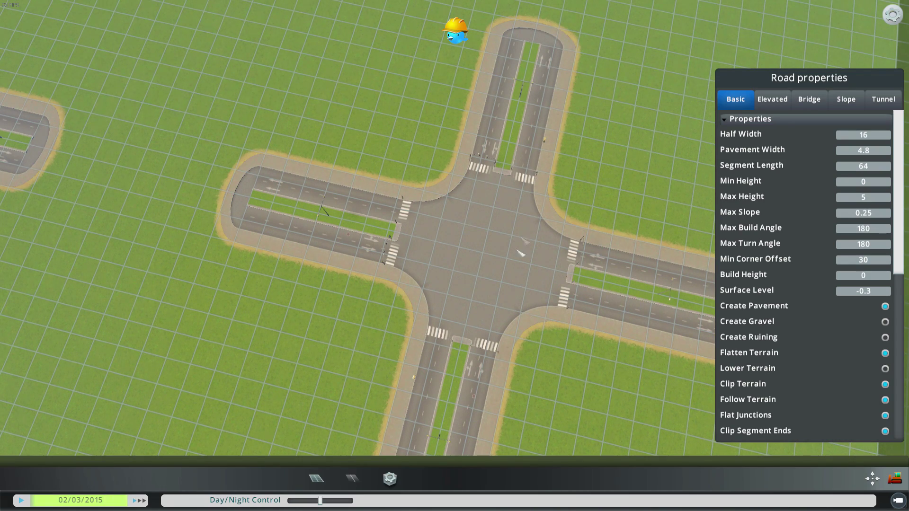
scroll(521, 253, "down", 4)
middle_click_drag(459, 282, 424, 229)
scroll(424, 229, "up", 4)
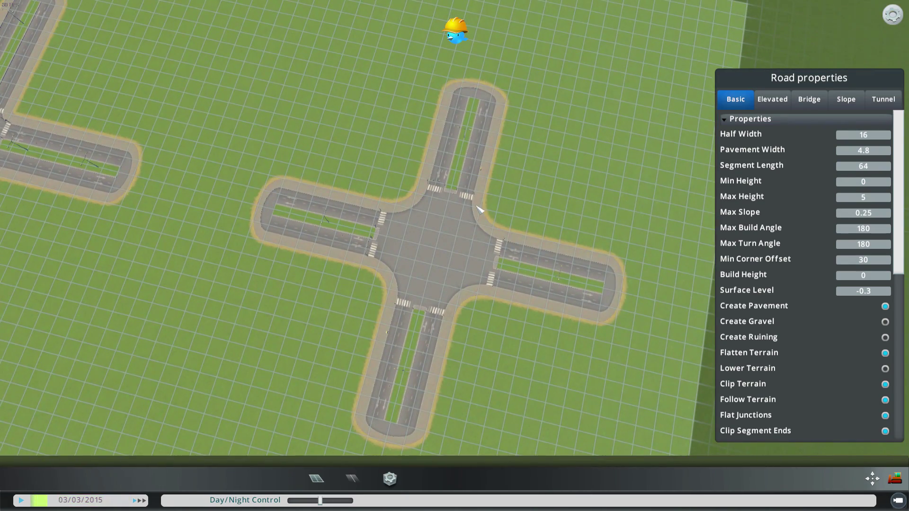
Step: Set Min Corner Offset to 50 and check the curves of the edited road's intersection
middle_click_drag(480, 210, 461, 257)
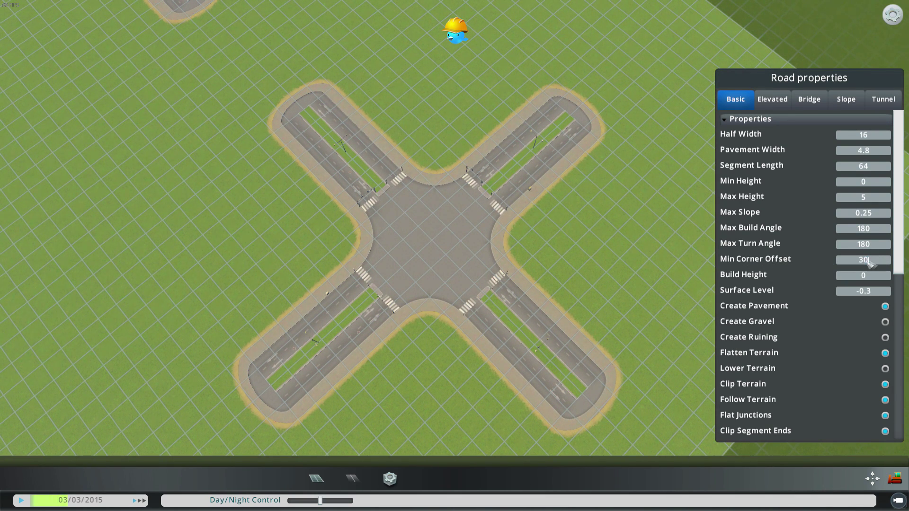
key("Return")
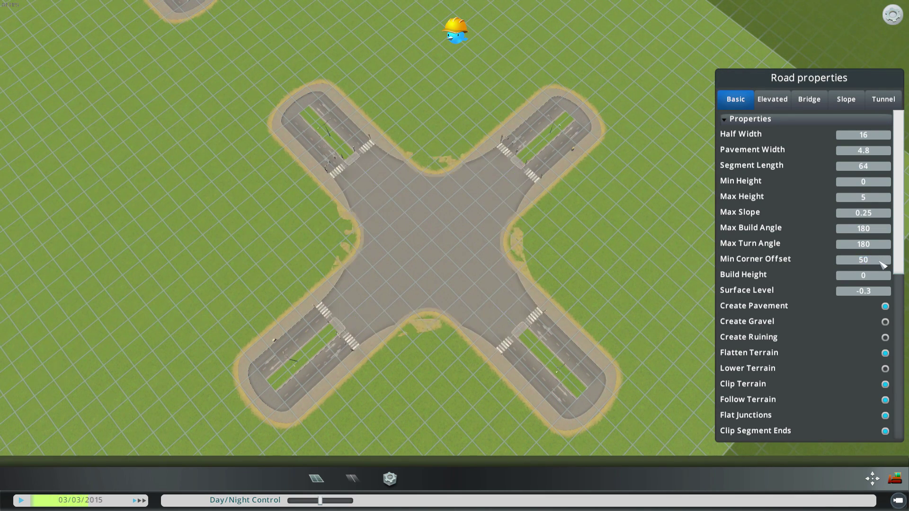
middle_click_drag(493, 218, 426, 241)
scroll(350, 237, "up", 2)
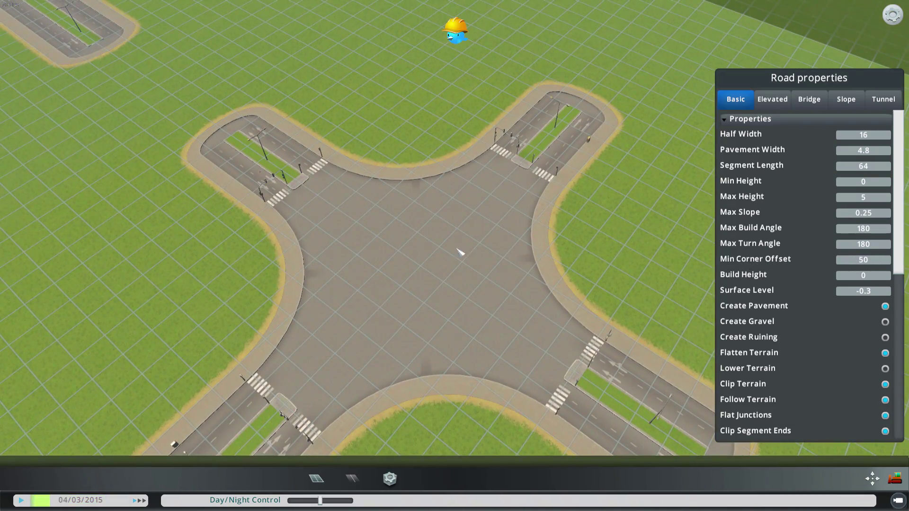
scroll(460, 252, "down", 5)
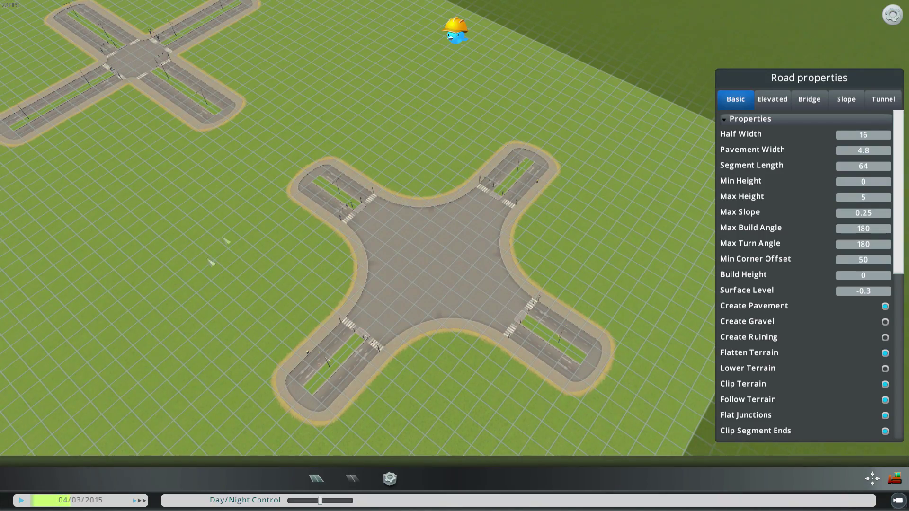
Step: Compare the overall size and corner shape of the two four-way intersections side by side
middle_click_drag(381, 264, 442, 263)
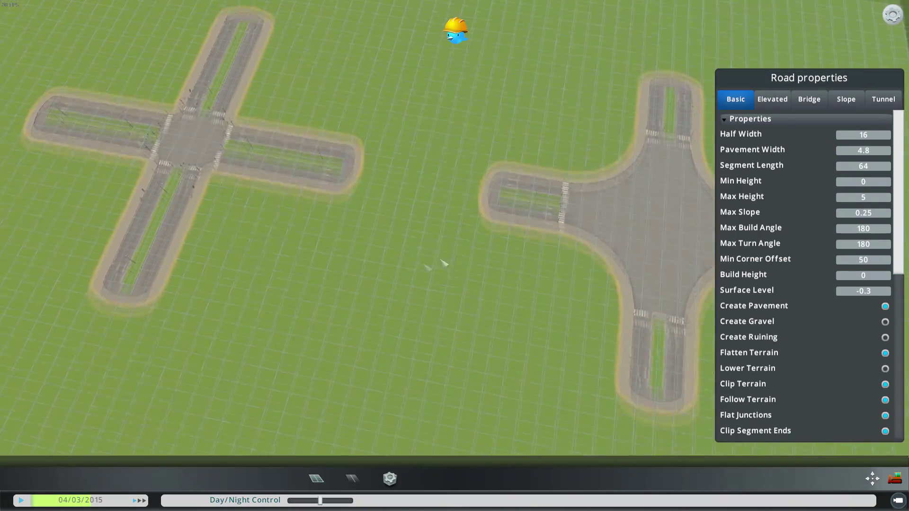
key("d")
middle_click_drag(379, 303, 455, 265)
key("a")
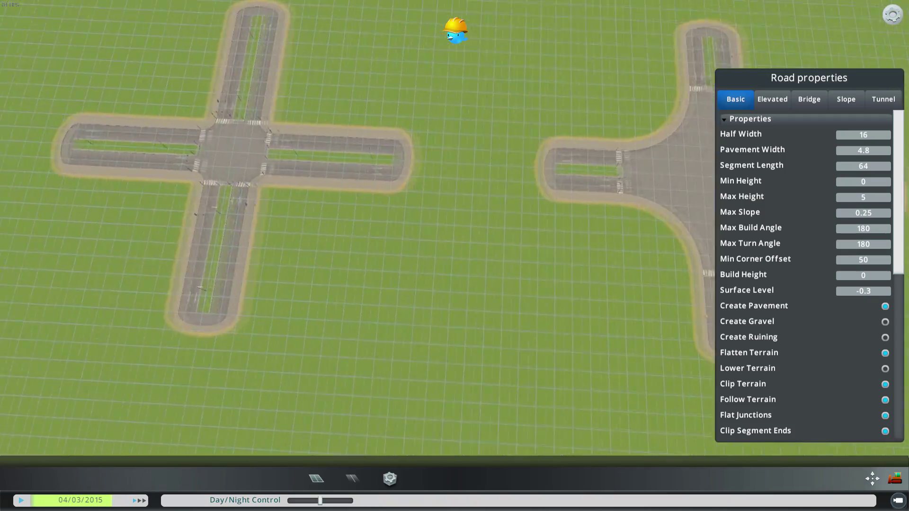
scroll(454, 266, "down", 1)
key("w")
key("d")
scroll(455, 265, "up", 1)
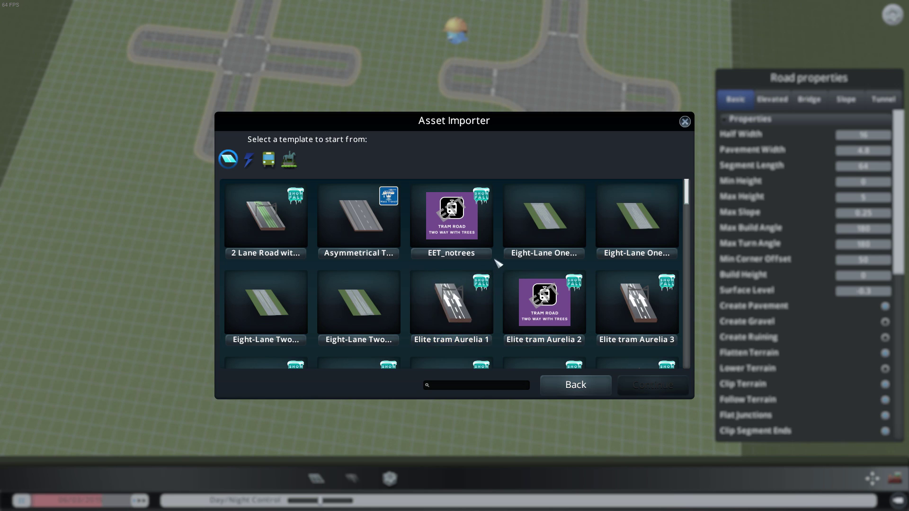
Step: Start a new custom road from the Two-Lane One-Way road template
left_click_drag(689, 198, 687, 335)
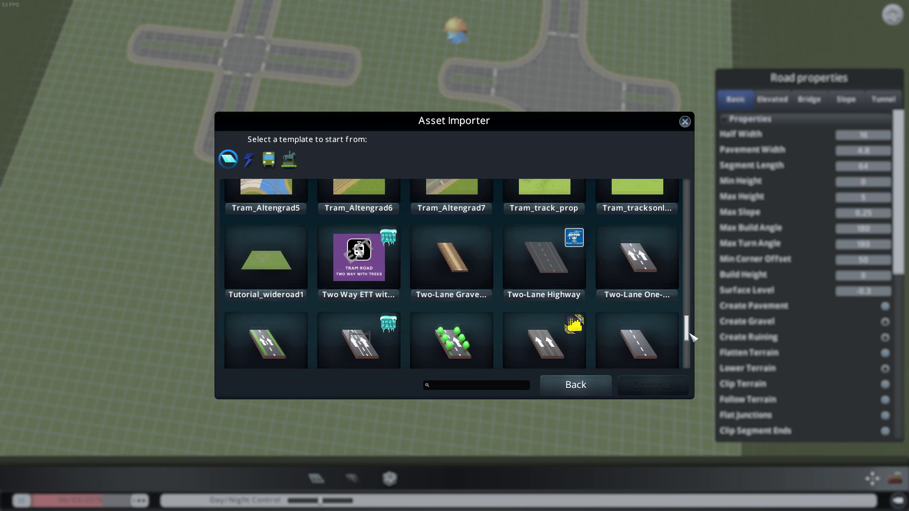
left_click(644, 278)
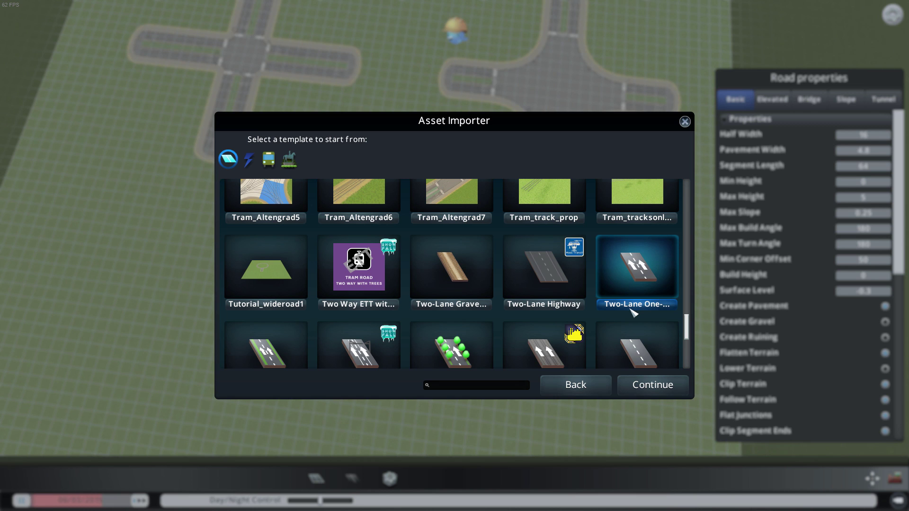
left_click(653, 387)
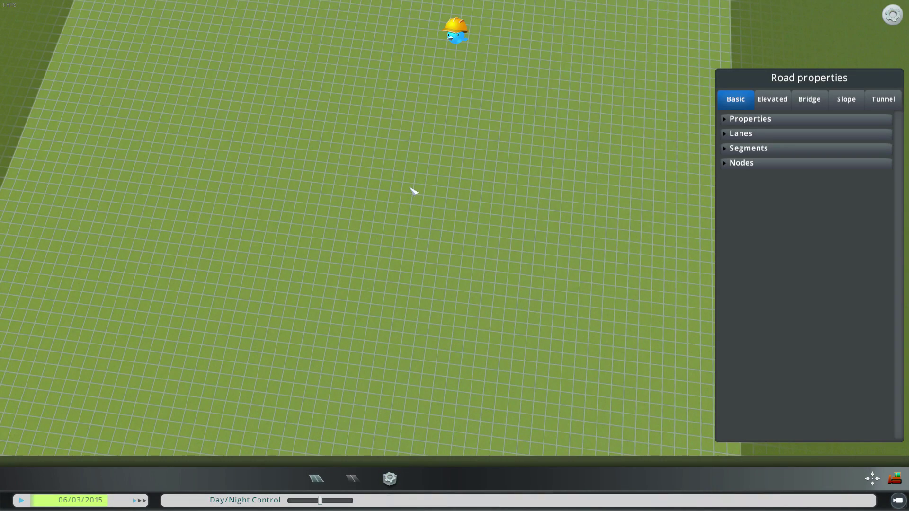
Step: Build a closed circular roundabout from four curved quarter segments of the new one-way road
left_click(315, 483)
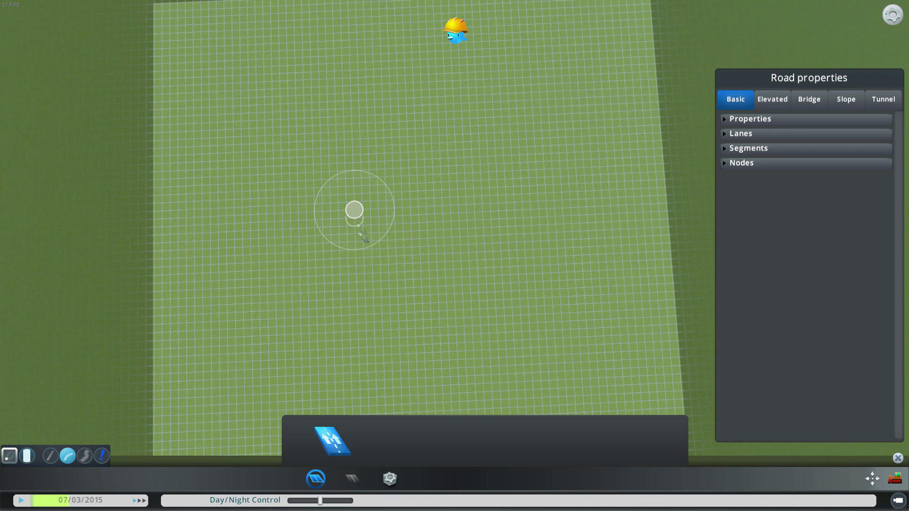
left_click(363, 290)
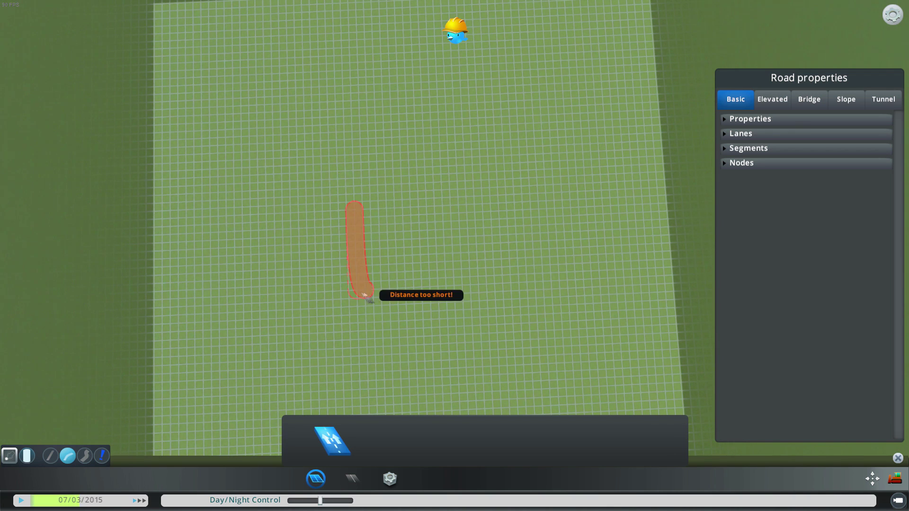
left_click(444, 290)
left_click(520, 286)
left_click(515, 201)
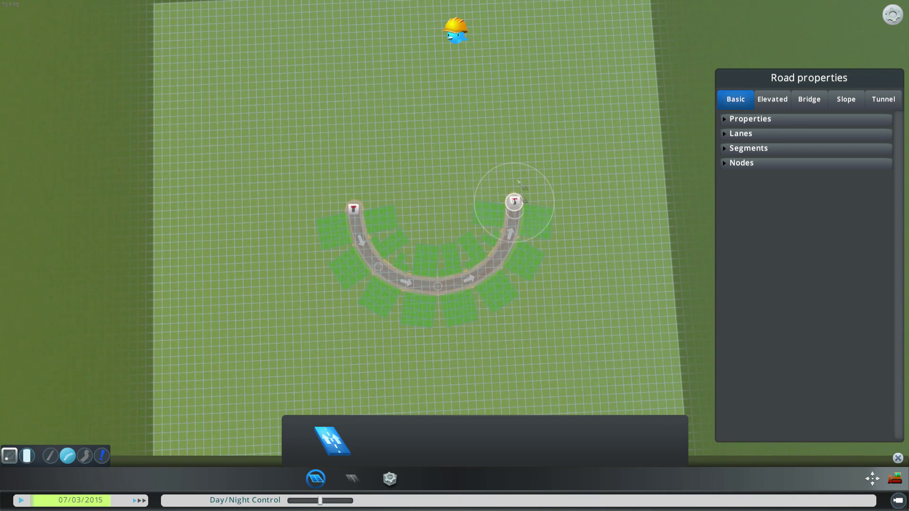
left_click(512, 124)
left_click(431, 126)
left_click(351, 137)
left_click(354, 209)
right_click(399, 209)
Step: Connect a straight Tutorial_wideroad1 segment to the left side of the roundabout, running outward from the circle
key("a")
scroll(411, 220, "up", 3)
key("d")
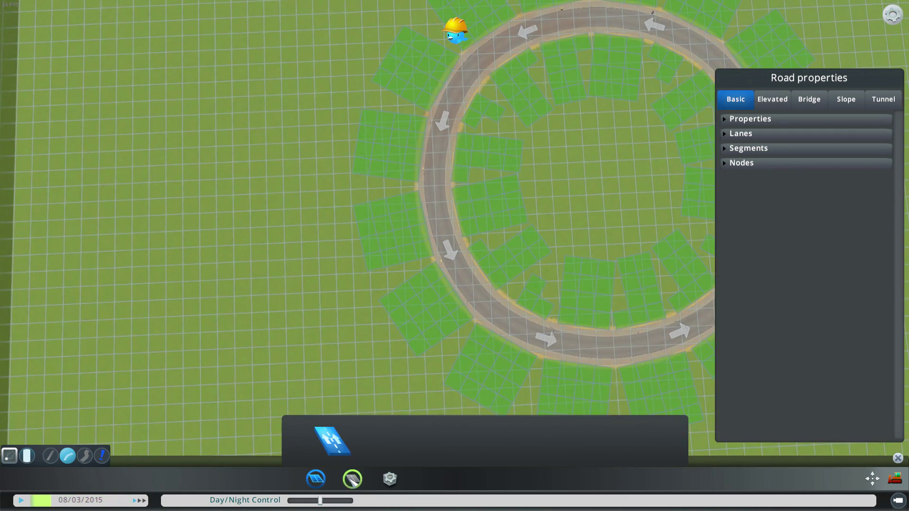
left_click(352, 479)
left_click(332, 409)
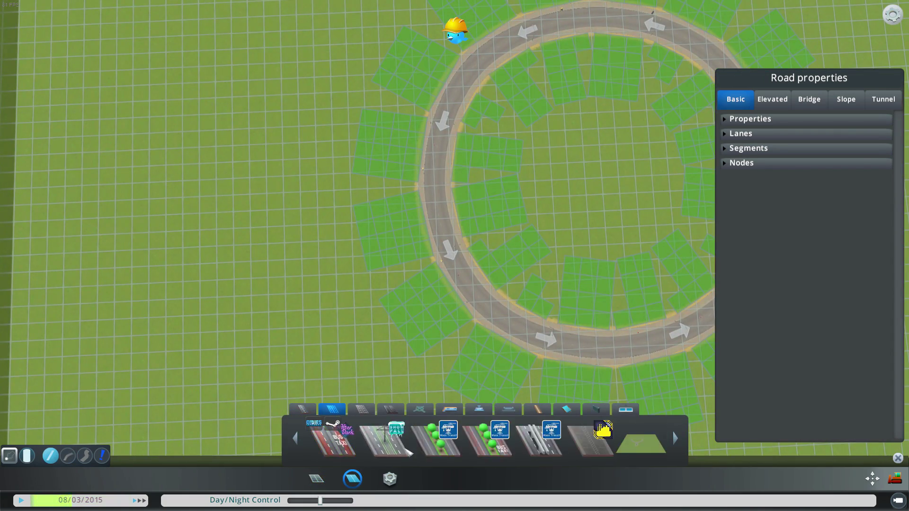
scroll(426, 448, "down", 3)
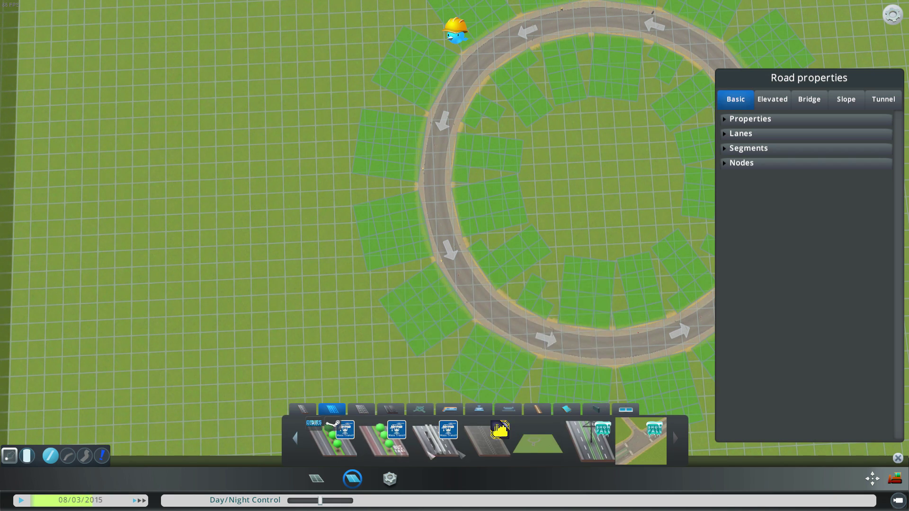
mouse_move(542, 452)
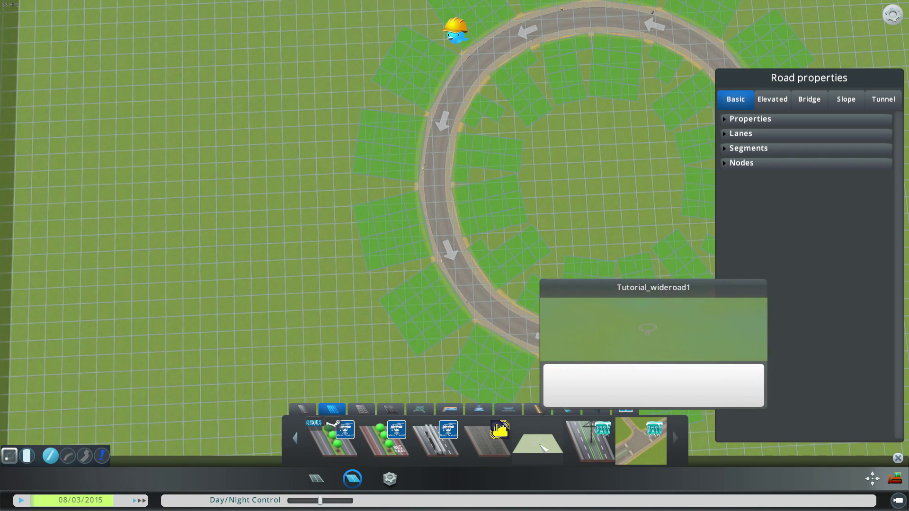
left_click(542, 452)
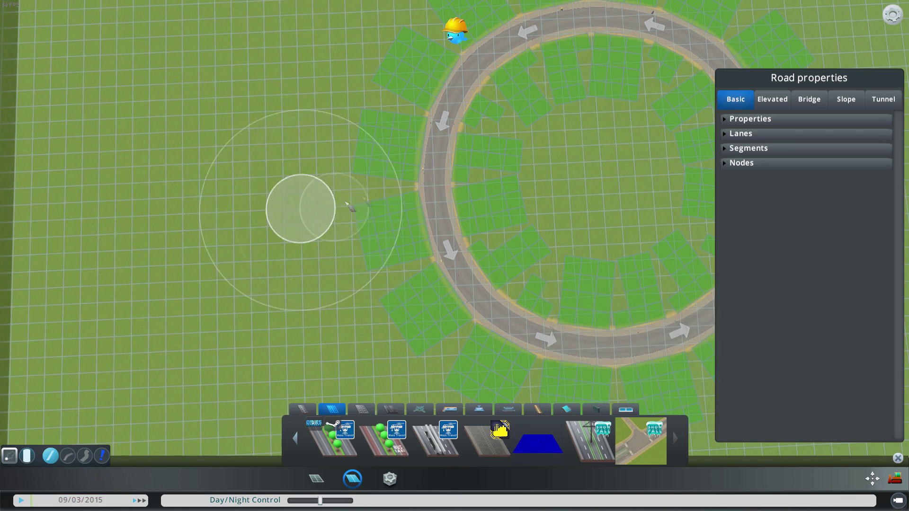
left_click(431, 190)
left_click(221, 216)
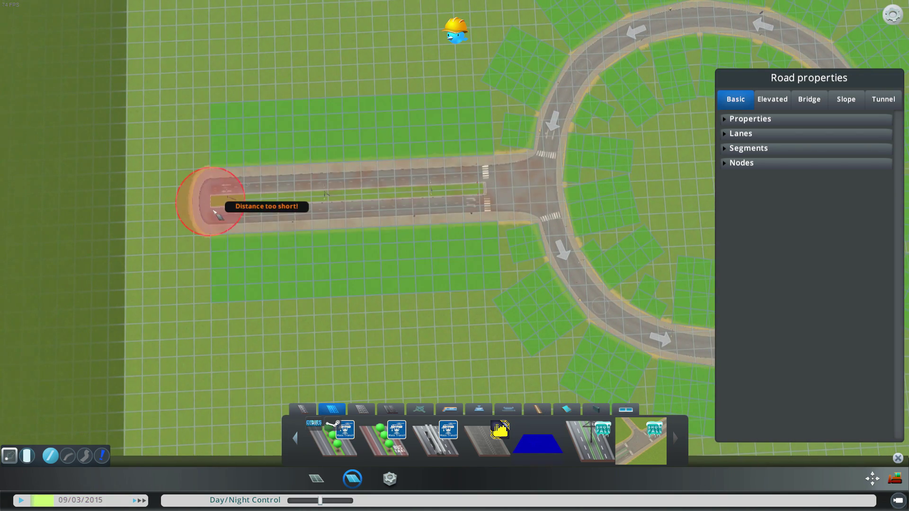
Step: Review the one-way road's basic properties, including Half Width and Min Corner Offset
scroll(480, 228, "up", 3)
left_click(758, 121)
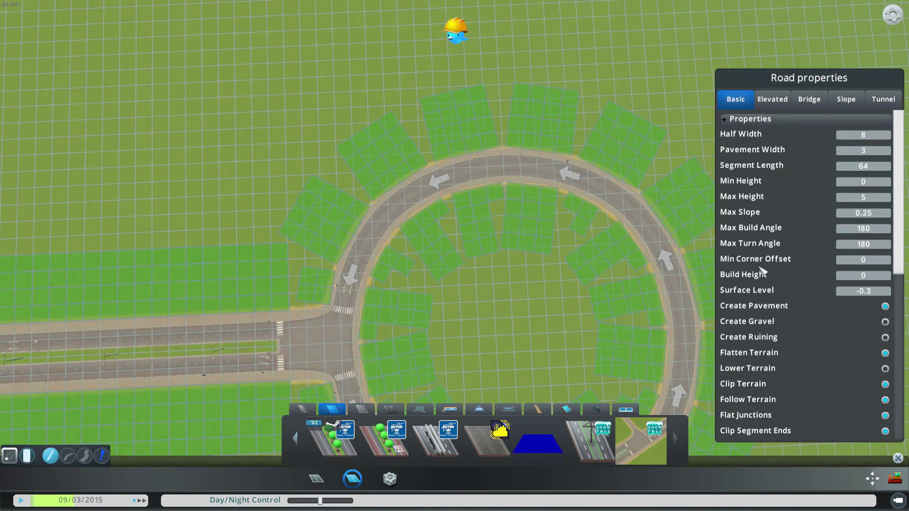
left_click(739, 118)
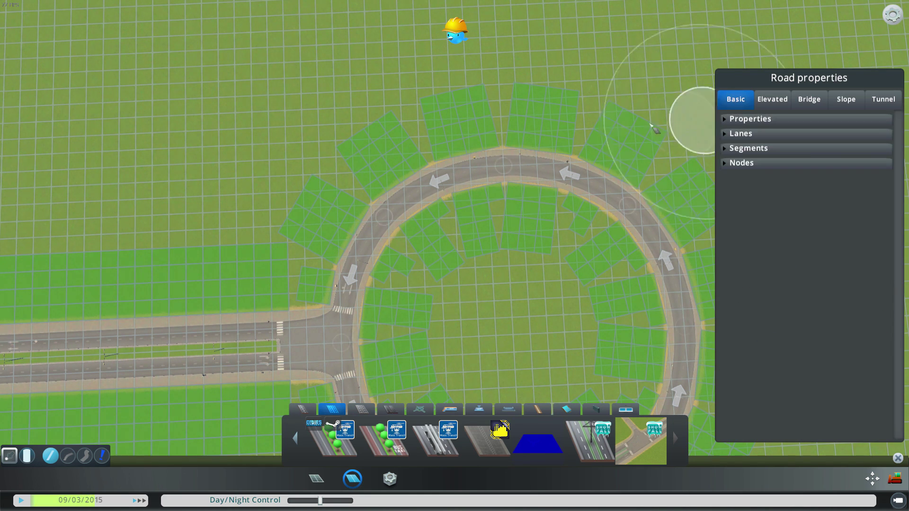
Step: Branch a straight Tutorial_wideroad1 segment outward at 90° from the upper side of the roundabout
left_click(497, 159)
scroll(497, 156, "down", 5)
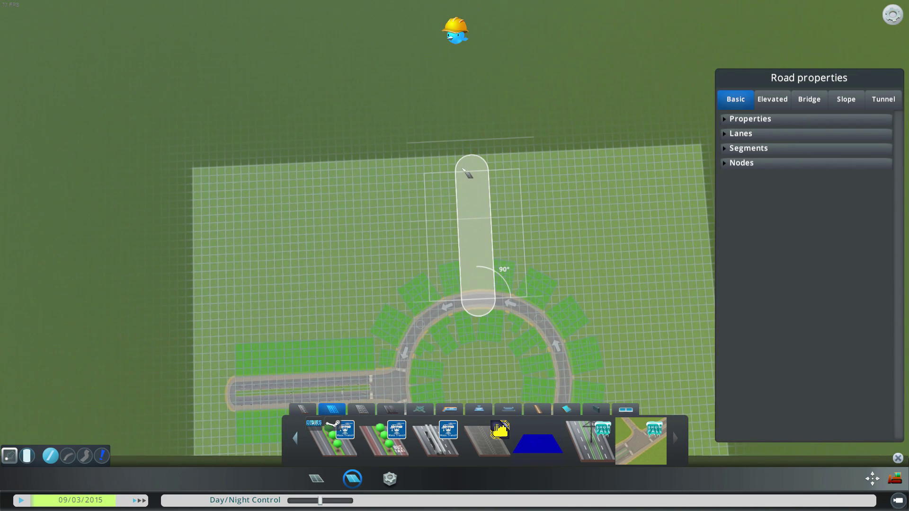